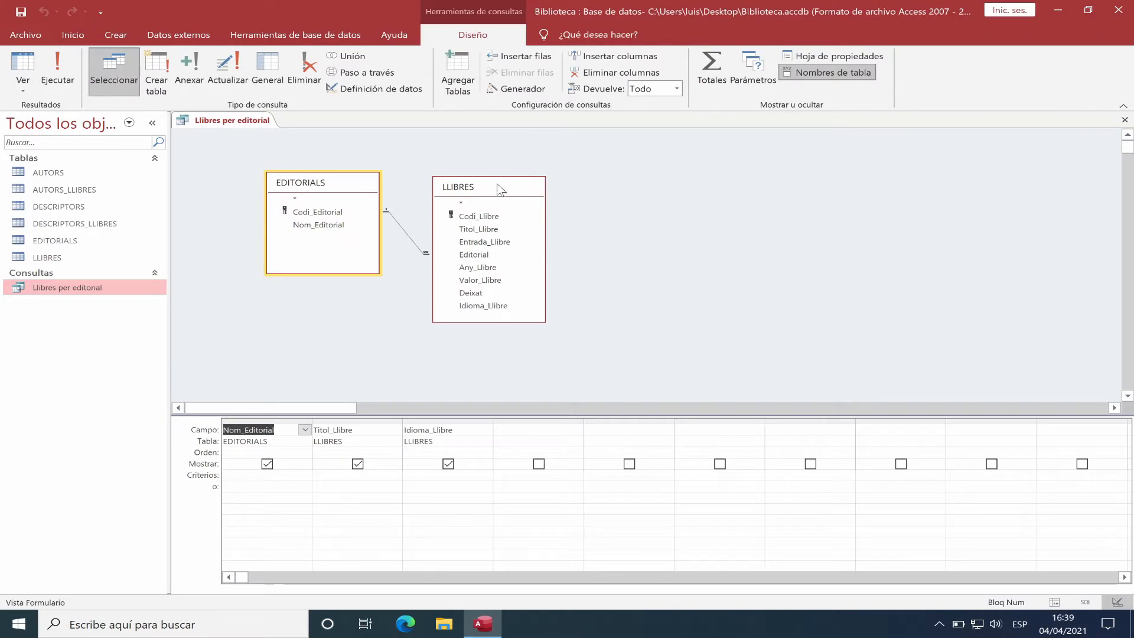
# - Rearrange the EDITORIALS and LLIBRES tables near the upper edge of the query diagram, spaced farther apart
pyautogui.moveTo(498, 187); pyautogui.dragTo(506, 156)
pyautogui.click(344, 174)
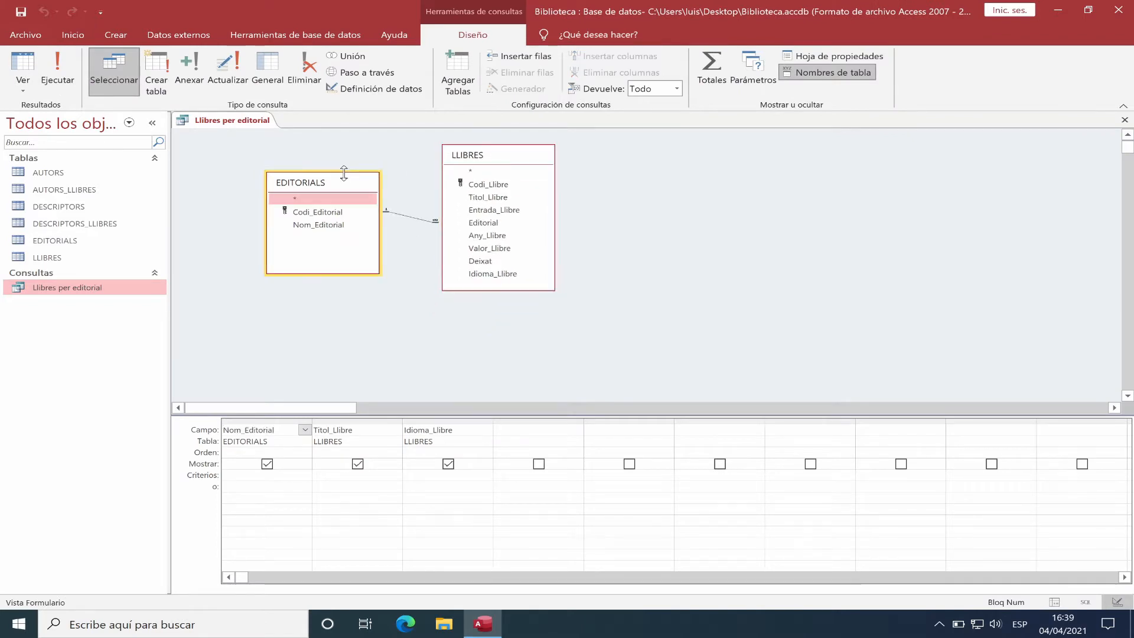
pyautogui.moveTo(347, 185); pyautogui.dragTo(300, 160)
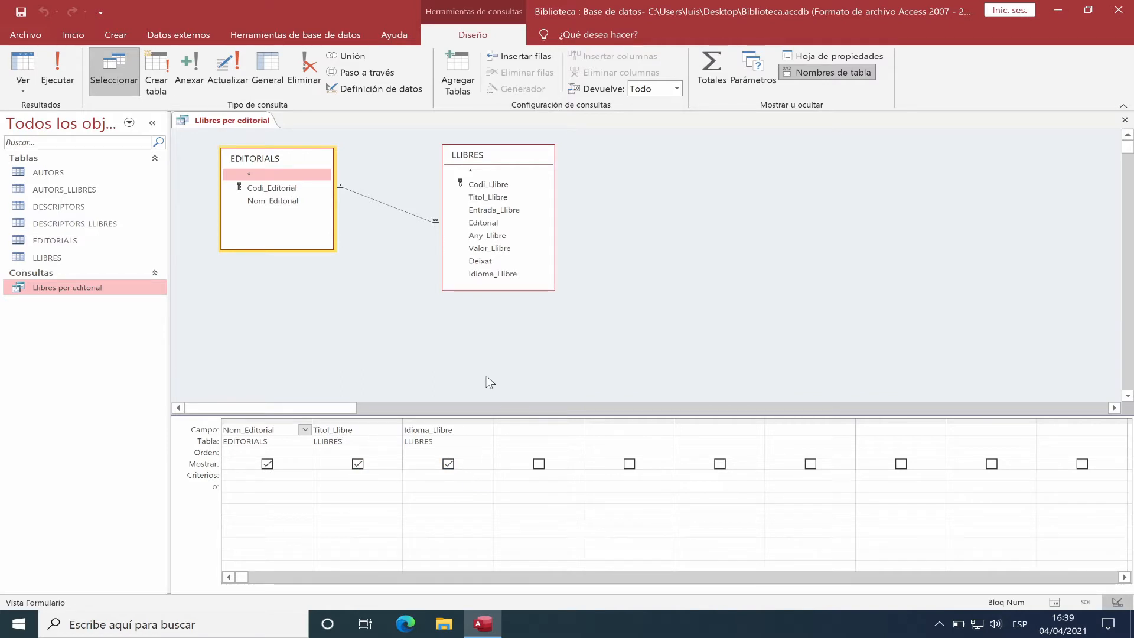
# - Review the unfiltered results of the Llibres per editorial query and return to its design
pyautogui.click(21, 66)
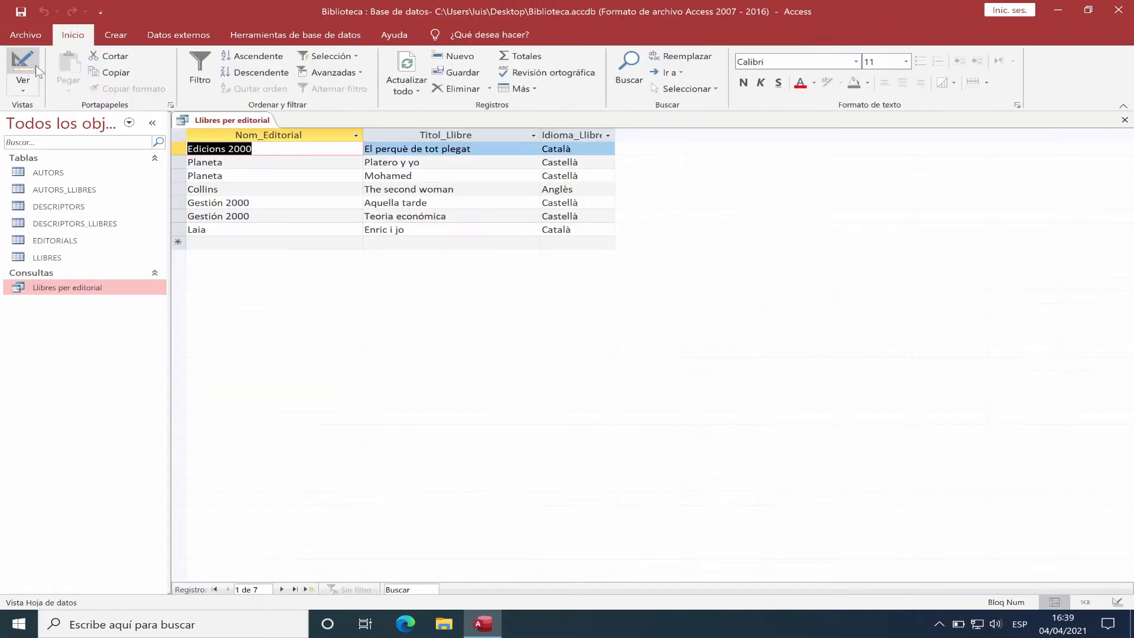
pyautogui.click(316, 187)
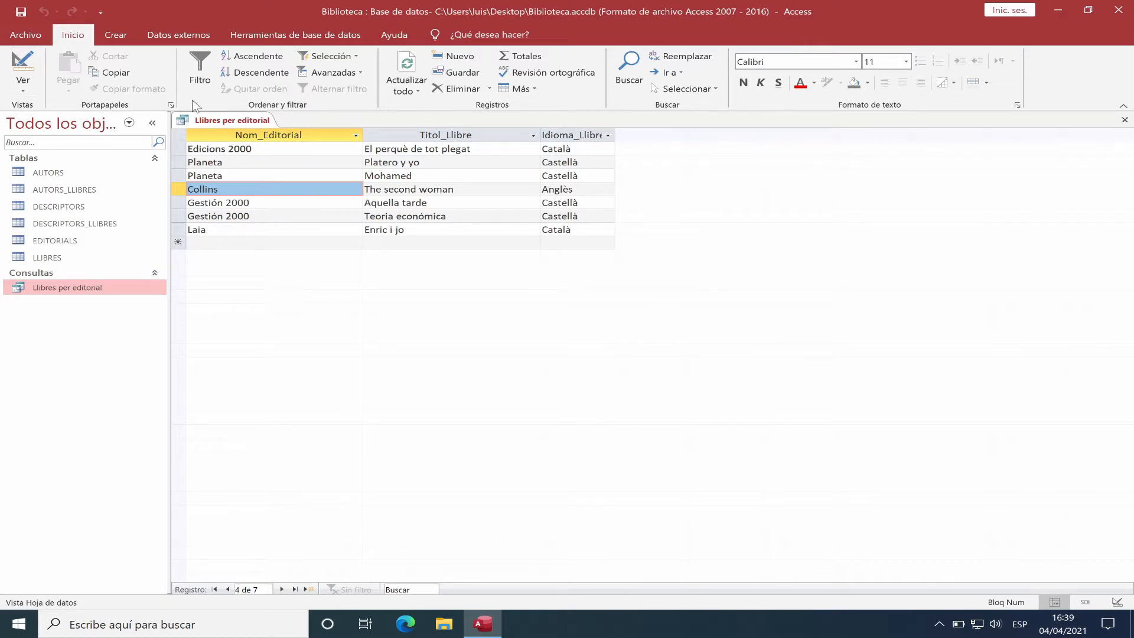
pyautogui.click(20, 63)
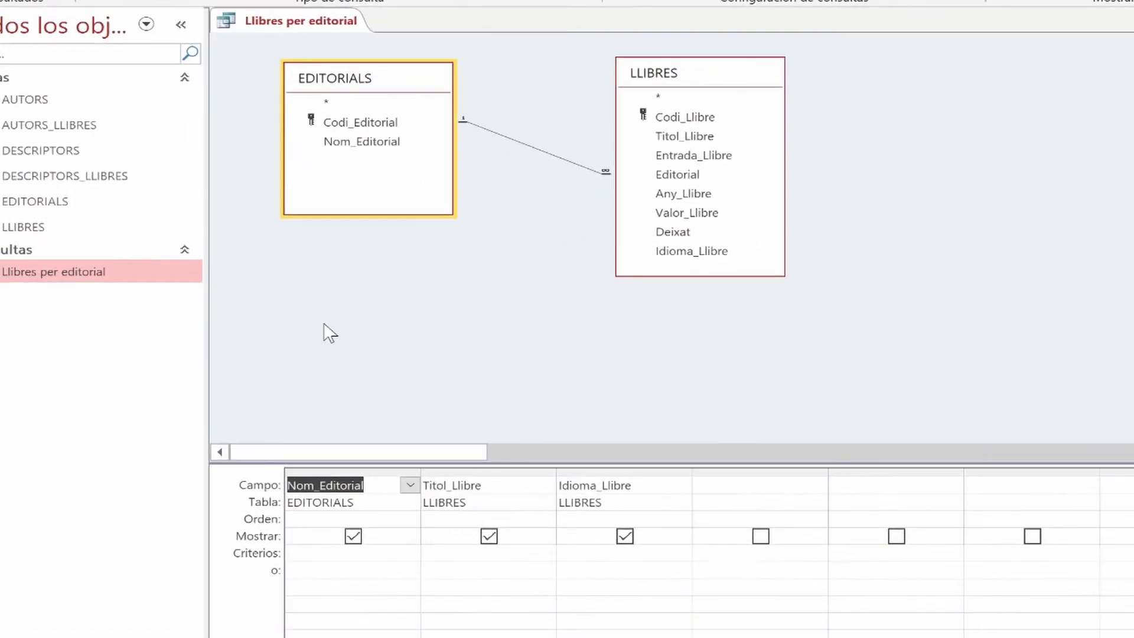
# - Set the Nom_Editorial criterion to "Planeta" and display the filtered books
pyautogui.click(329, 552)
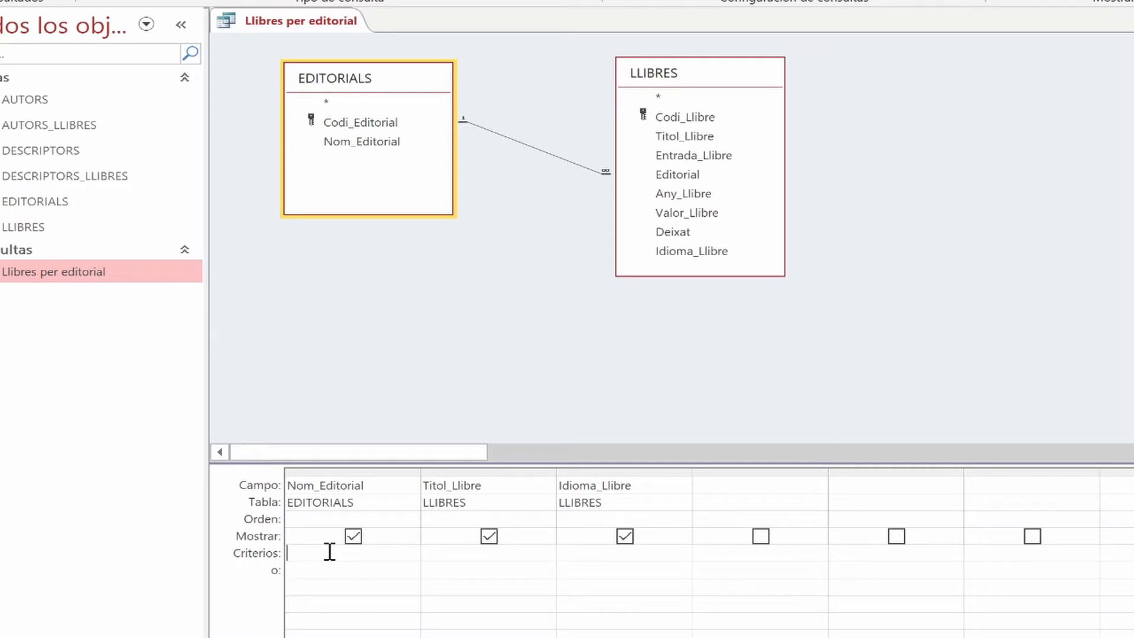
pyautogui.write('Planeta')
pyautogui.press('Return')
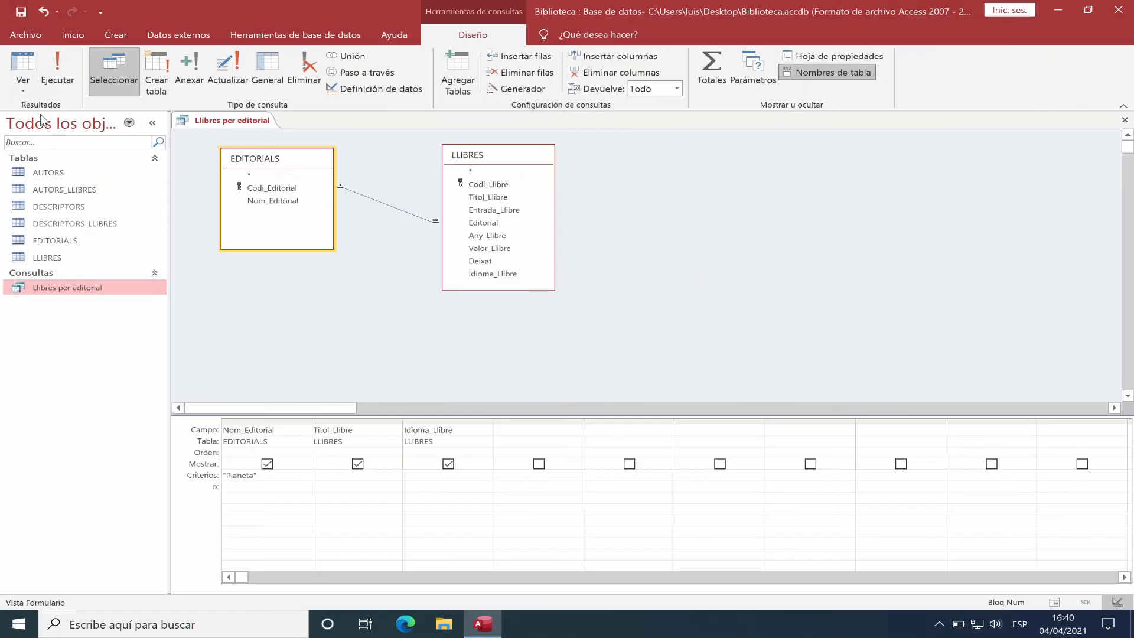
pyautogui.click(22, 65)
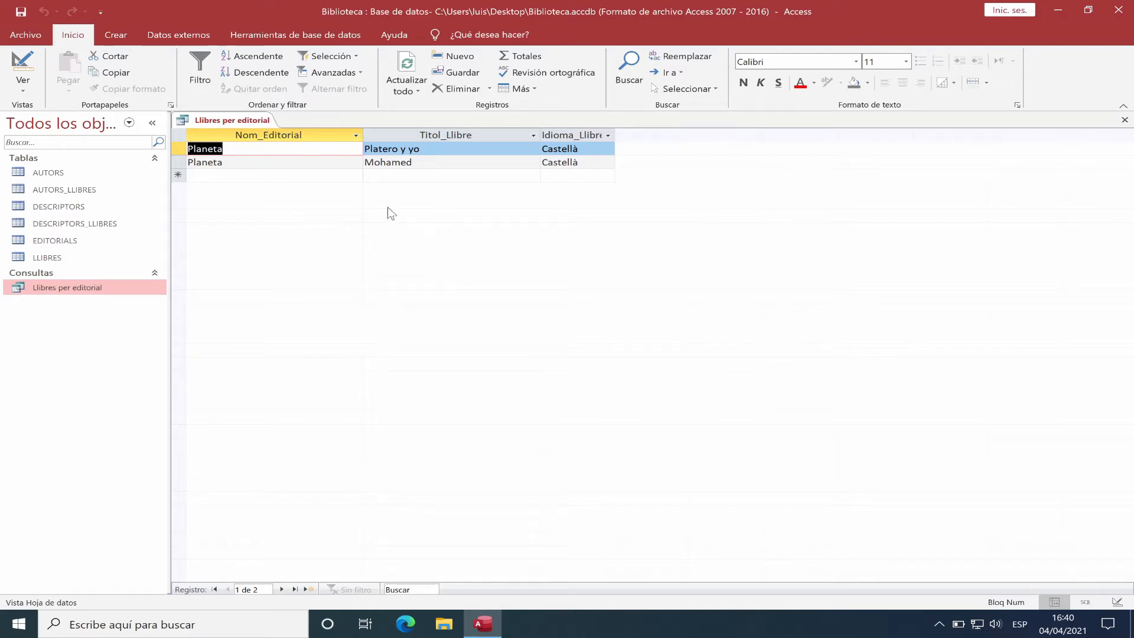
# - Replace the publisher criterion with "Català" on Idioma_Llibre and display the matching books
pyautogui.click(26, 68)
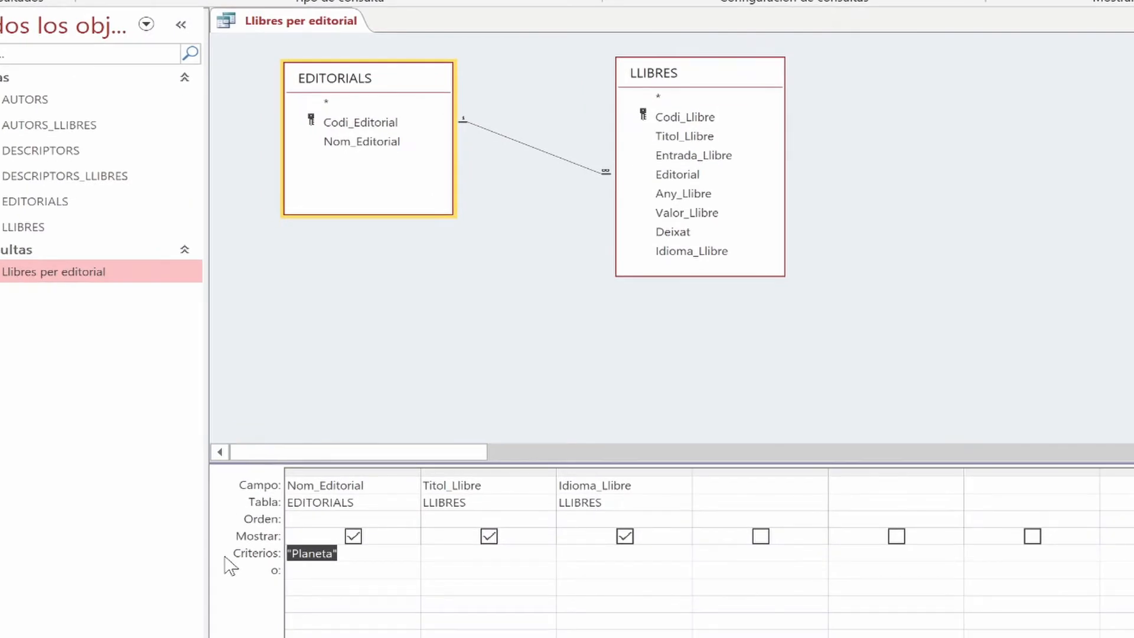
pyautogui.press('Delete')
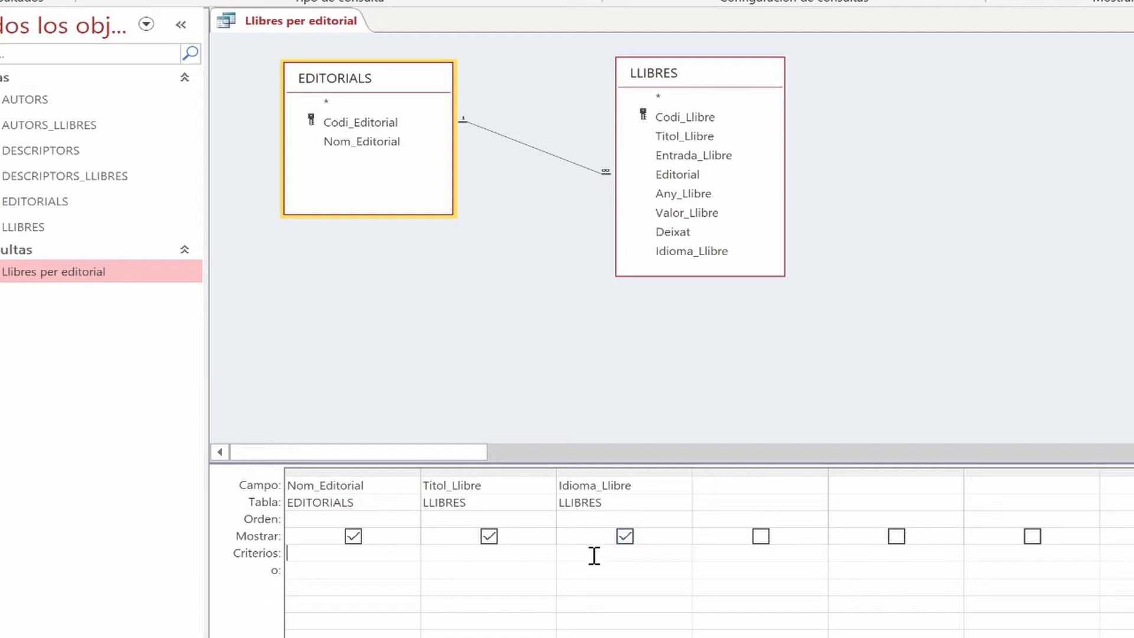
pyautogui.write('Catalaà')
pyautogui.press('BackSpace')
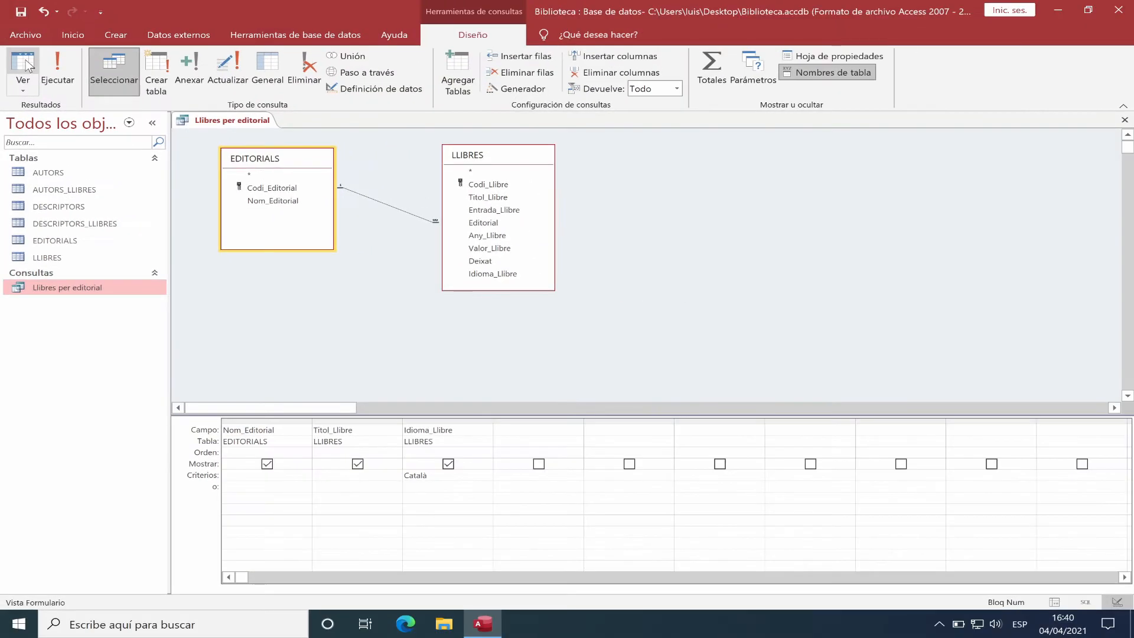
pyautogui.click(26, 64)
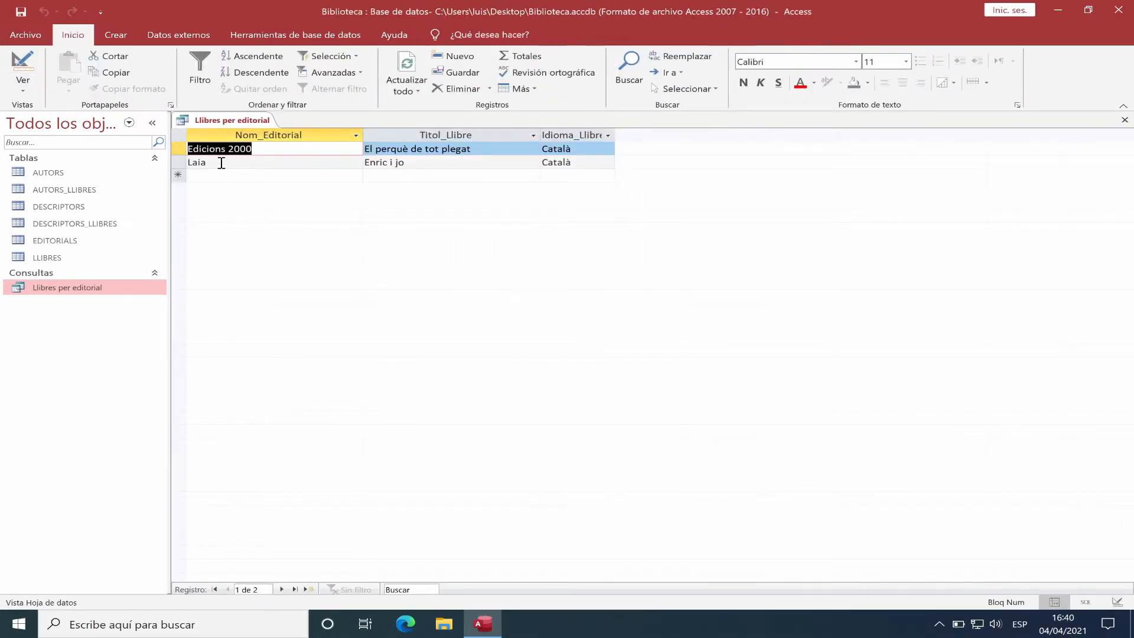
# - Change the Idioma_Llibre criterion to "Castellà" and display the matching books
pyautogui.click(9, 66)
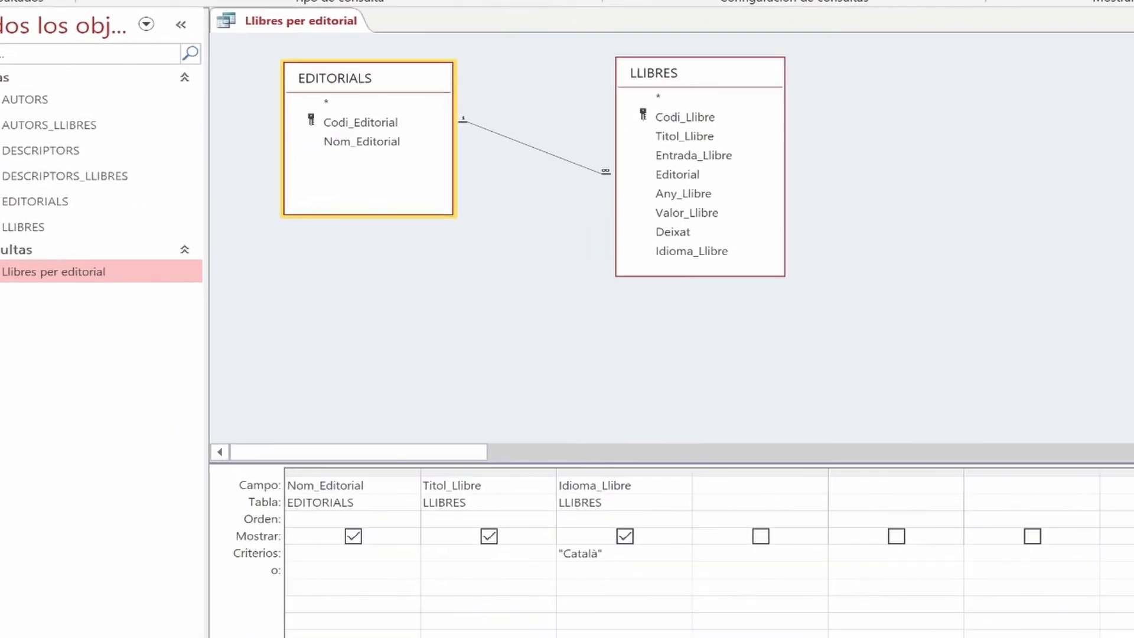
pyautogui.moveTo(622, 556); pyautogui.dragTo(473, 565)
pyautogui.write('Or')
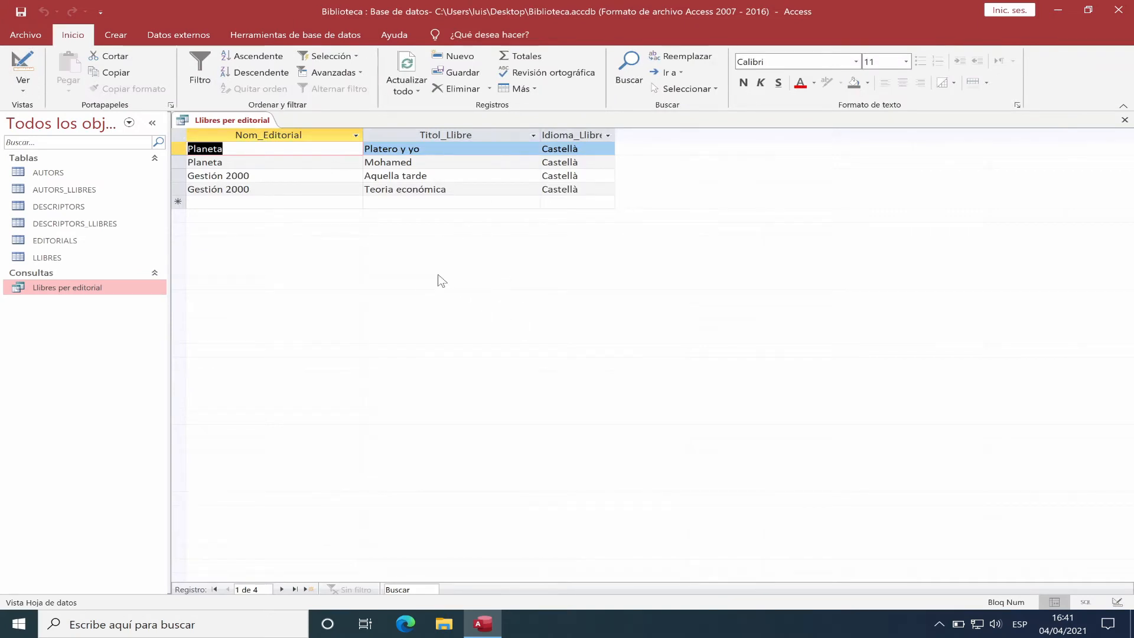
# - Add the Valor_Llibre field to the query and list the books without the language criterion
pyautogui.click(24, 60)
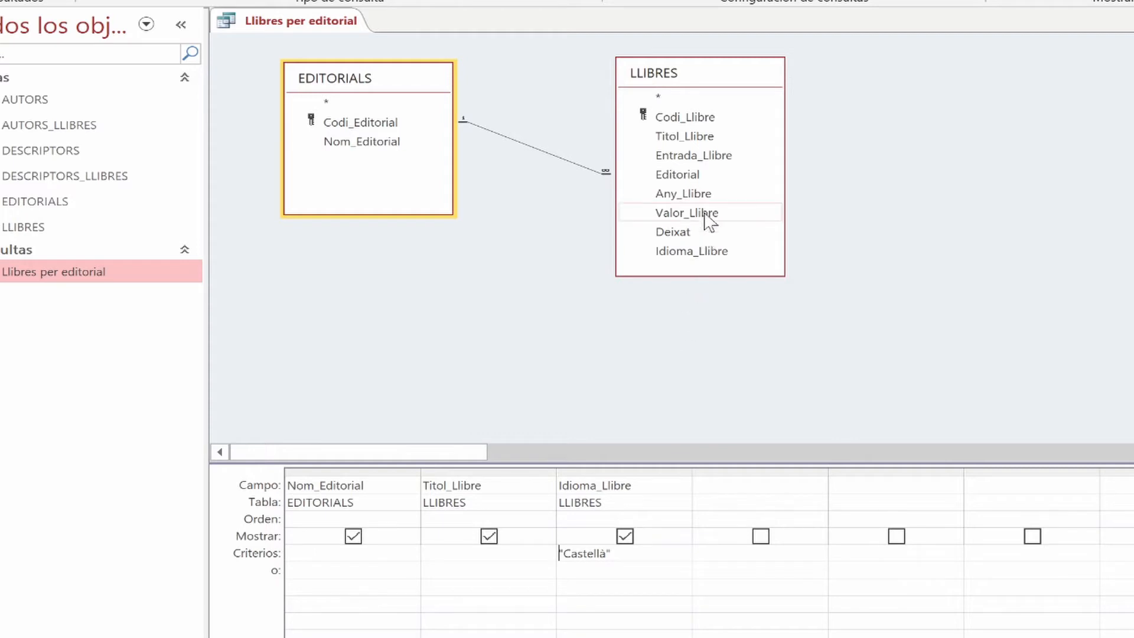
pyautogui.moveTo(679, 216); pyautogui.dragTo(756, 487)
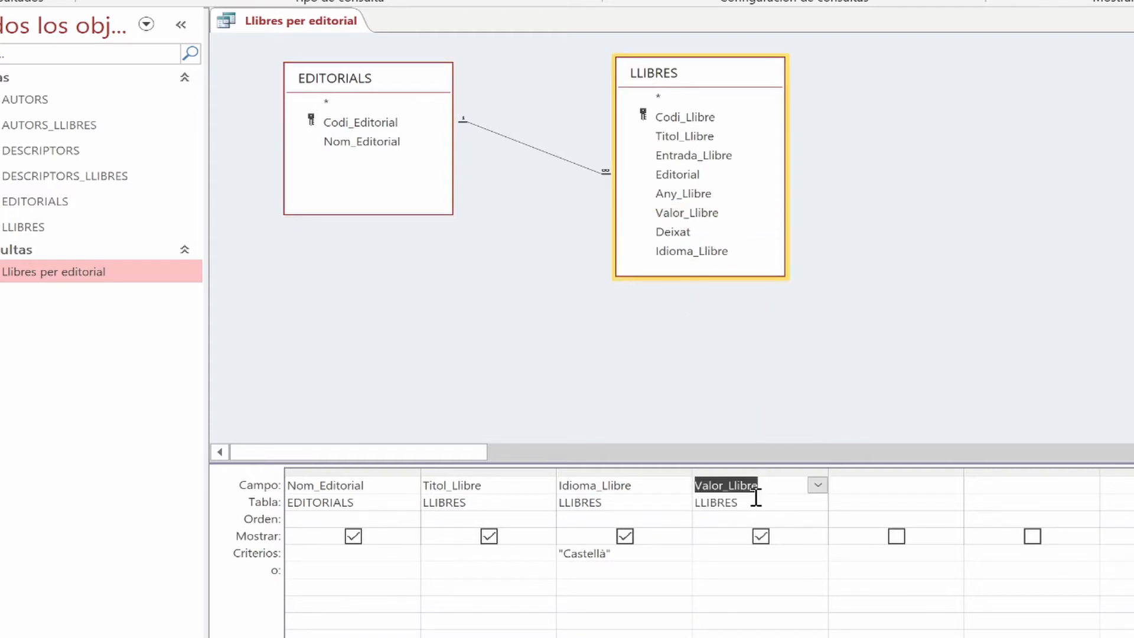
pyautogui.moveTo(628, 553); pyautogui.dragTo(516, 553)
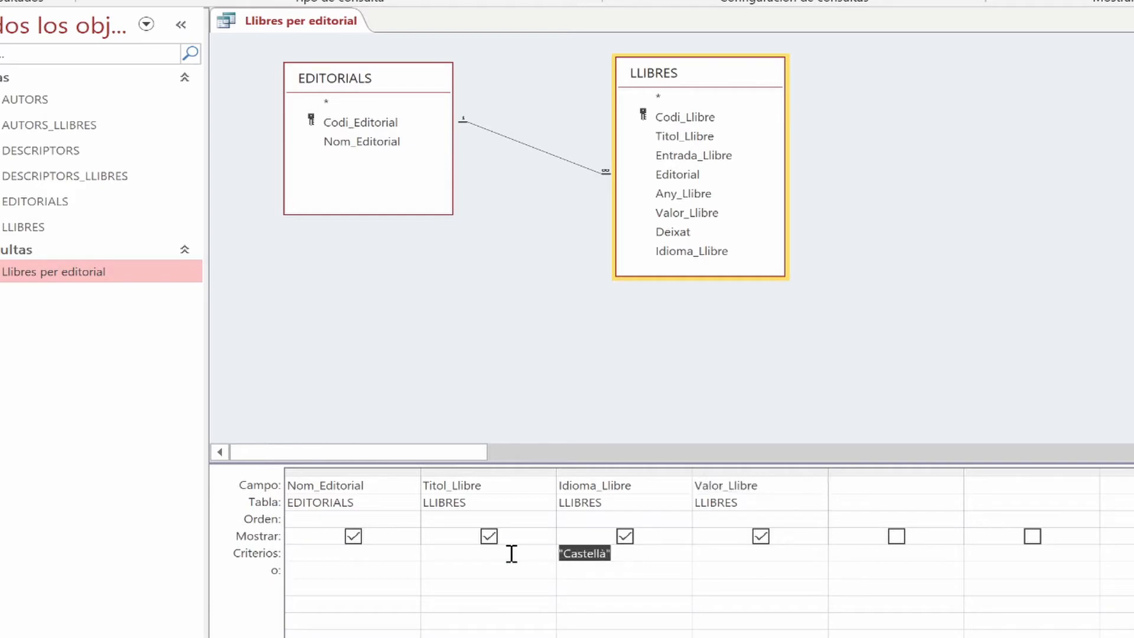
pyautogui.press('Delete')
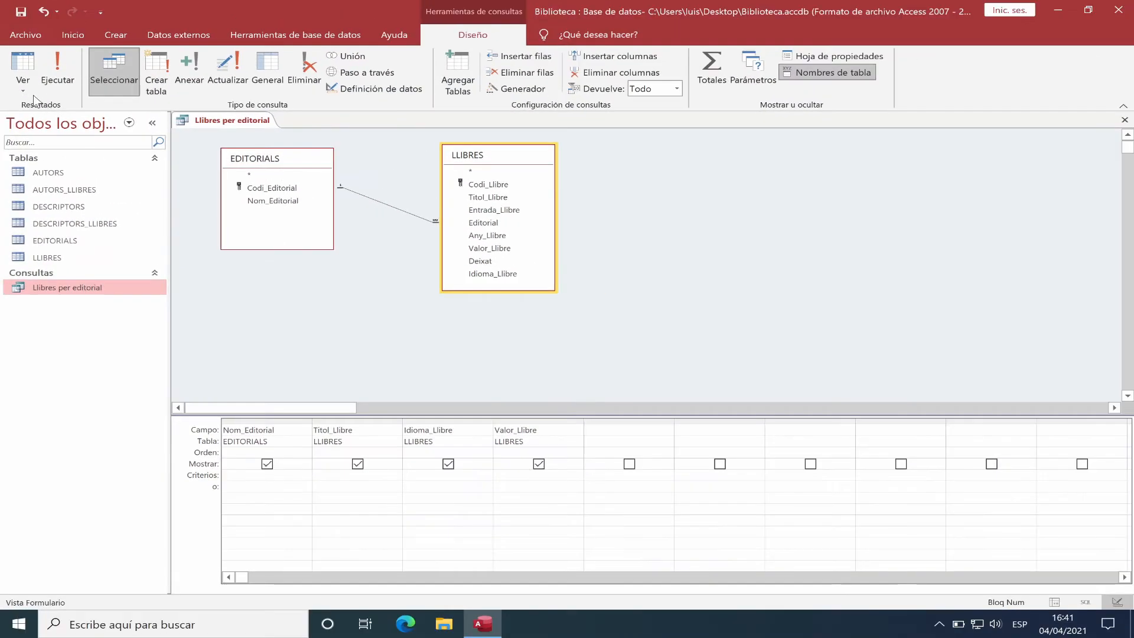
pyautogui.click(18, 63)
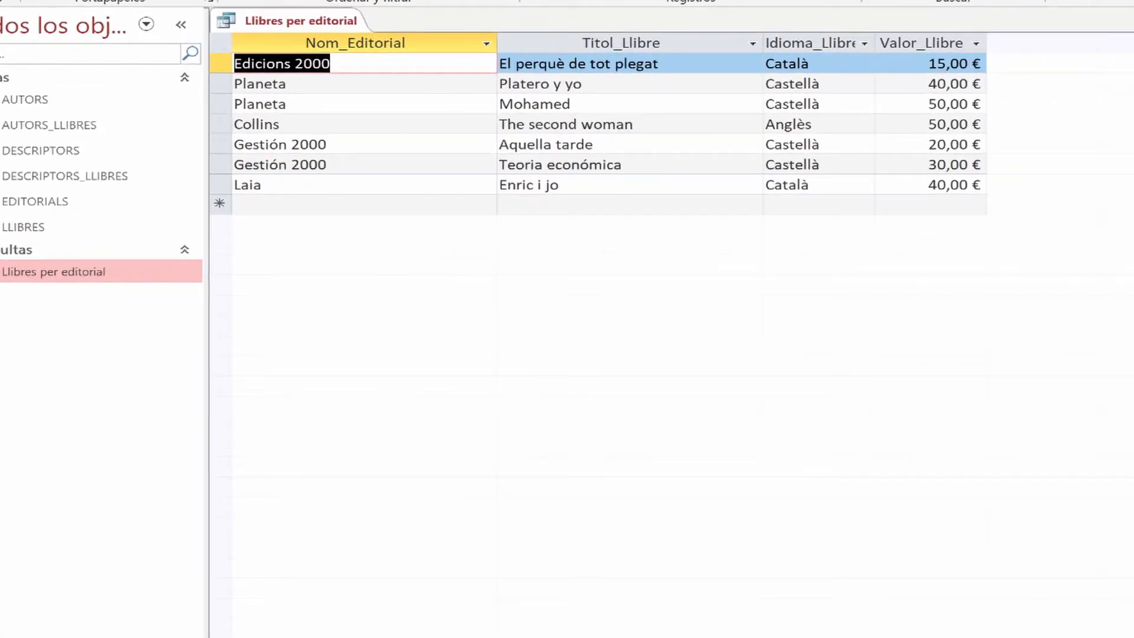
# - Set the Valor_Llibre criterion to >35 and display the matching books
pyautogui.click(2, 1)
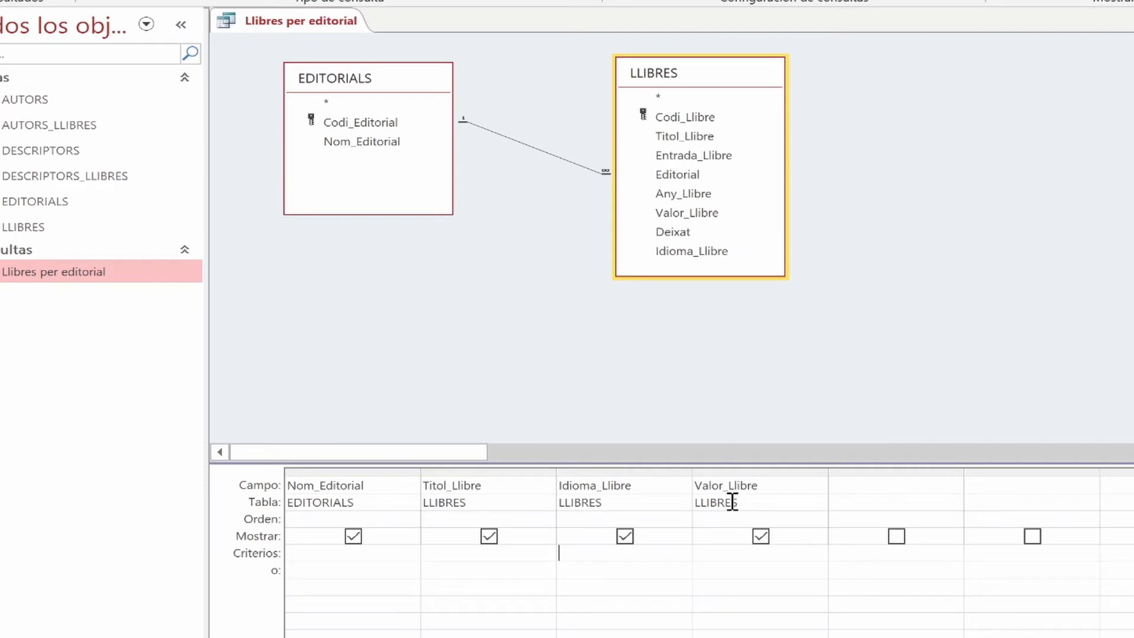
pyautogui.click(732, 552)
pyautogui.write('>')
pyautogui.write('30')
pyautogui.press('BackSpace')
pyautogui.write('5')
pyautogui.click(728, 569)
pyautogui.click(736, 549)
pyautogui.click(22, 62)
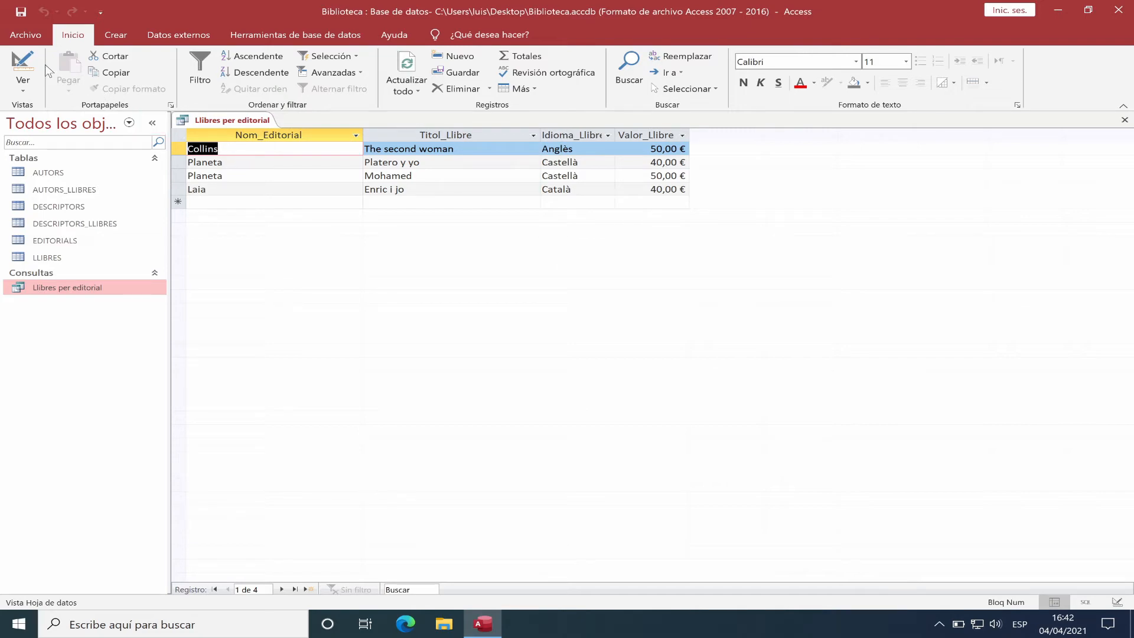
# - Add the criterion "Castellà" on Idioma_Llibre in the same row as >35 and display the matching books
pyautogui.click(27, 60)
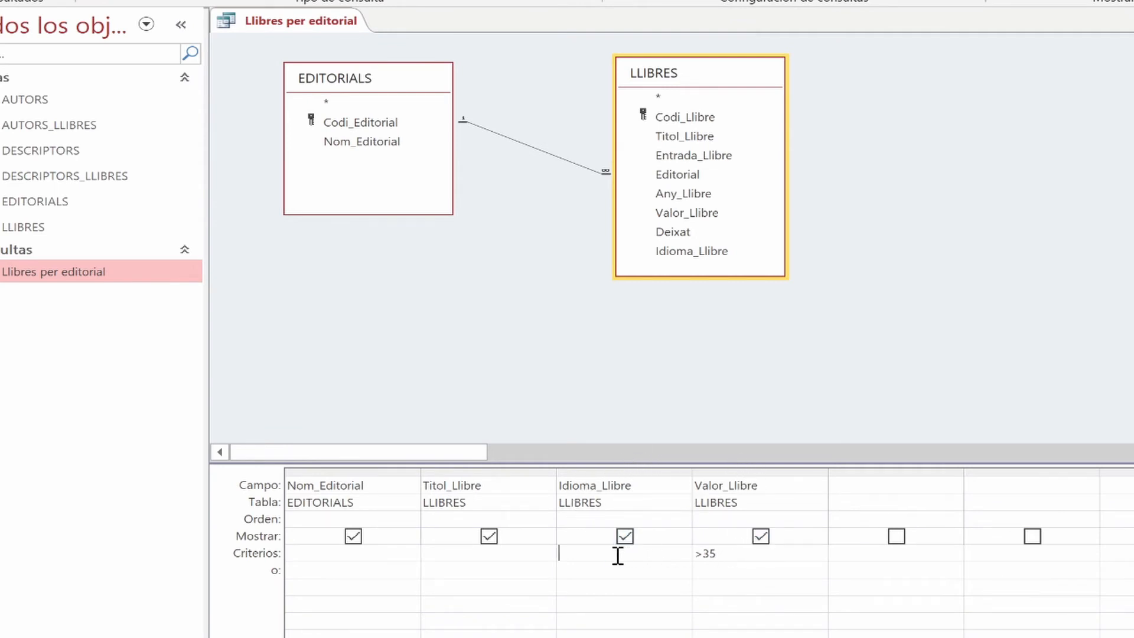
pyautogui.write('Castellà')
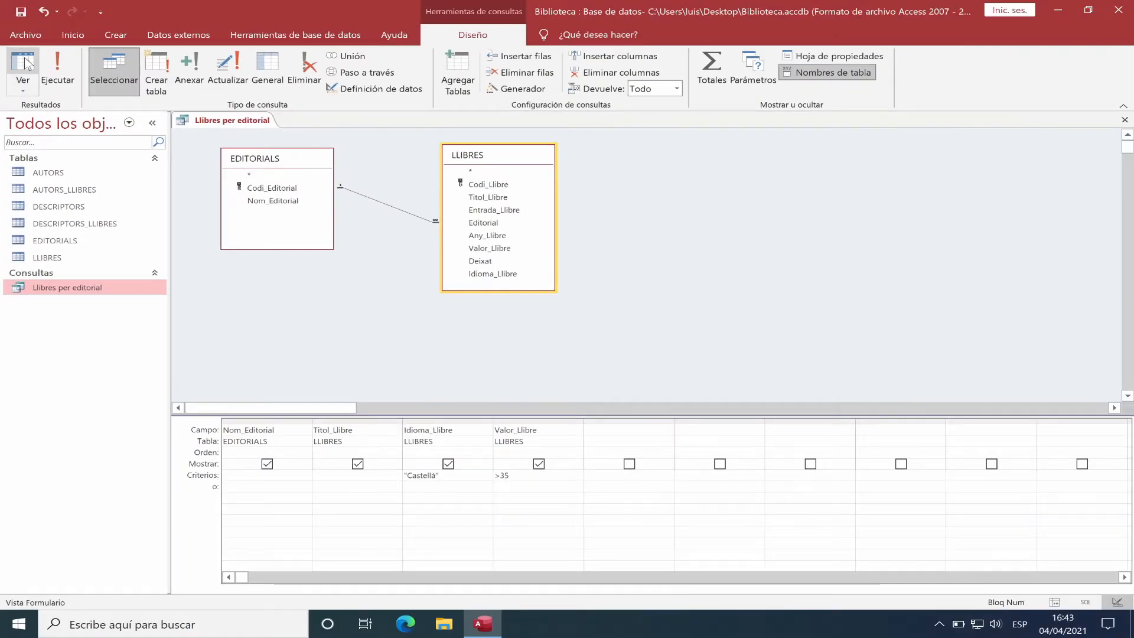
pyautogui.click(22, 65)
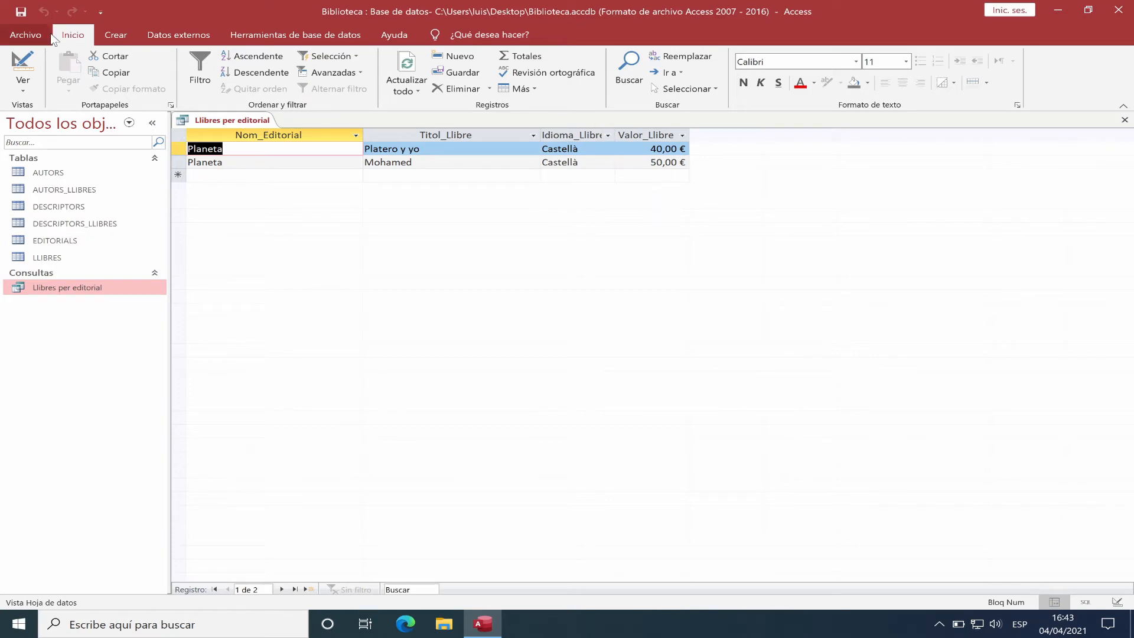
# - Check the combined Castellà and >35 criteria against the query results and return to the design
pyautogui.click(23, 65)
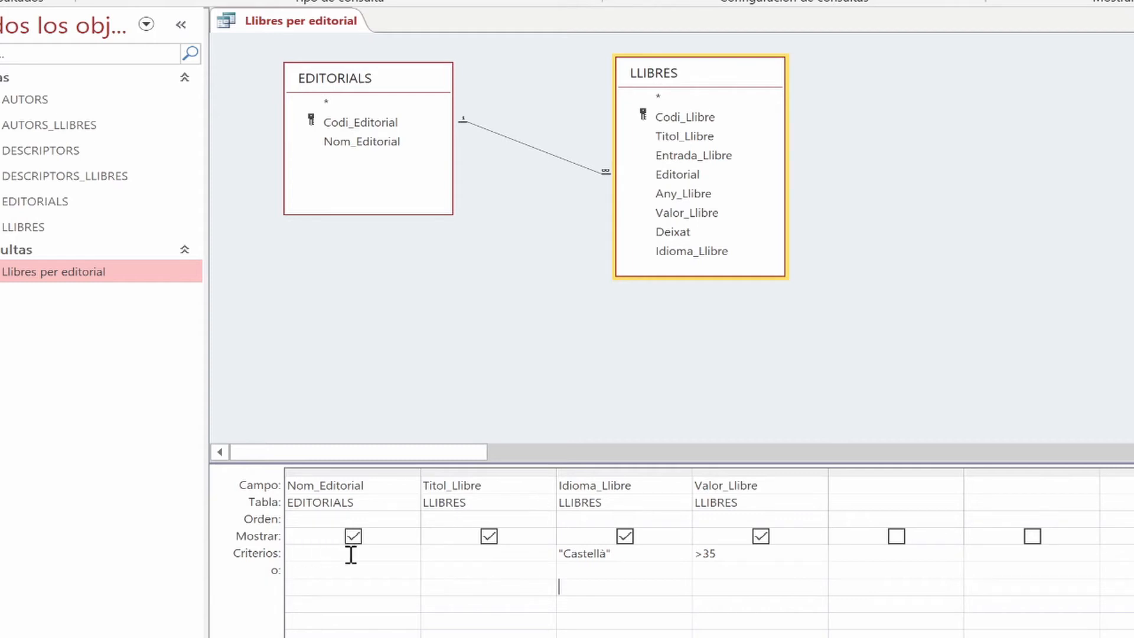
pyautogui.click(793, 551)
pyautogui.click(24, 1)
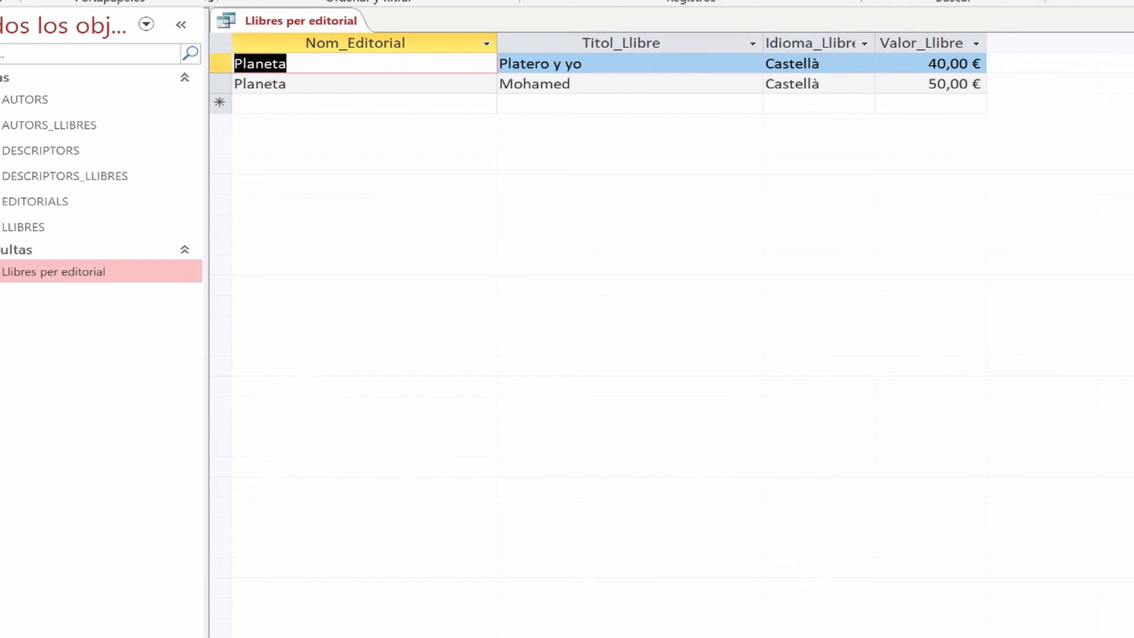
pyautogui.click(2, 1)
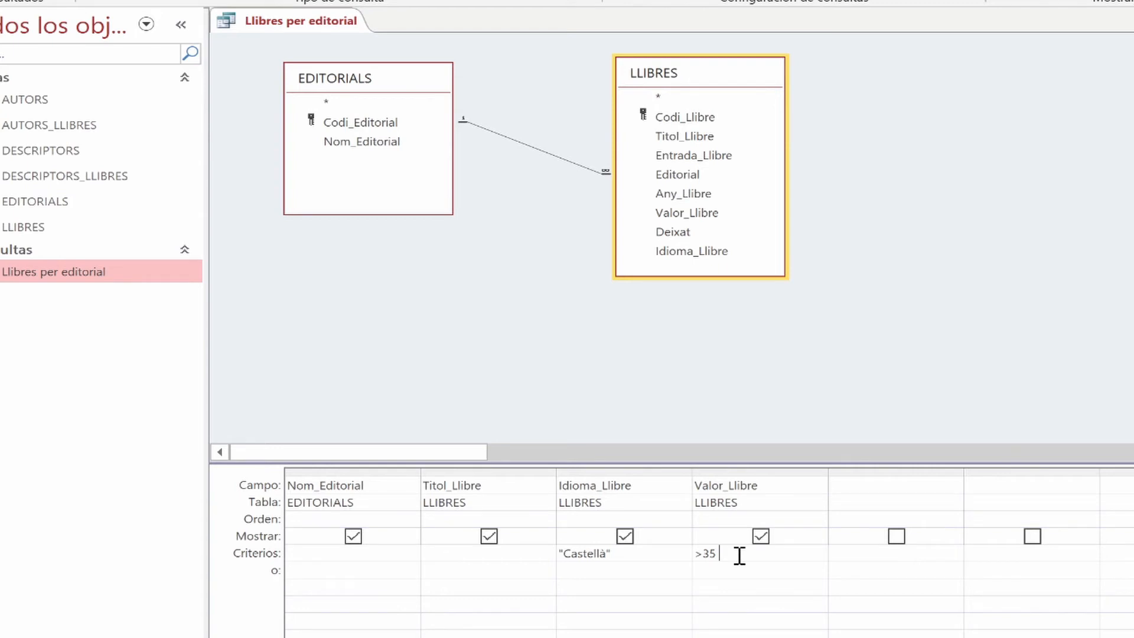
# - Extend the Valor_Llibre criterion to >35 Y <50 and display the matching books
pyautogui.write('Y')
pyautogui.press('BackSpace')
pyautogui.write('OR')
pyautogui.press('BackSpace')
pyautogui.press('BackSpace')
pyautogui.press('BackSpace')
pyautogui.write('Y <50')
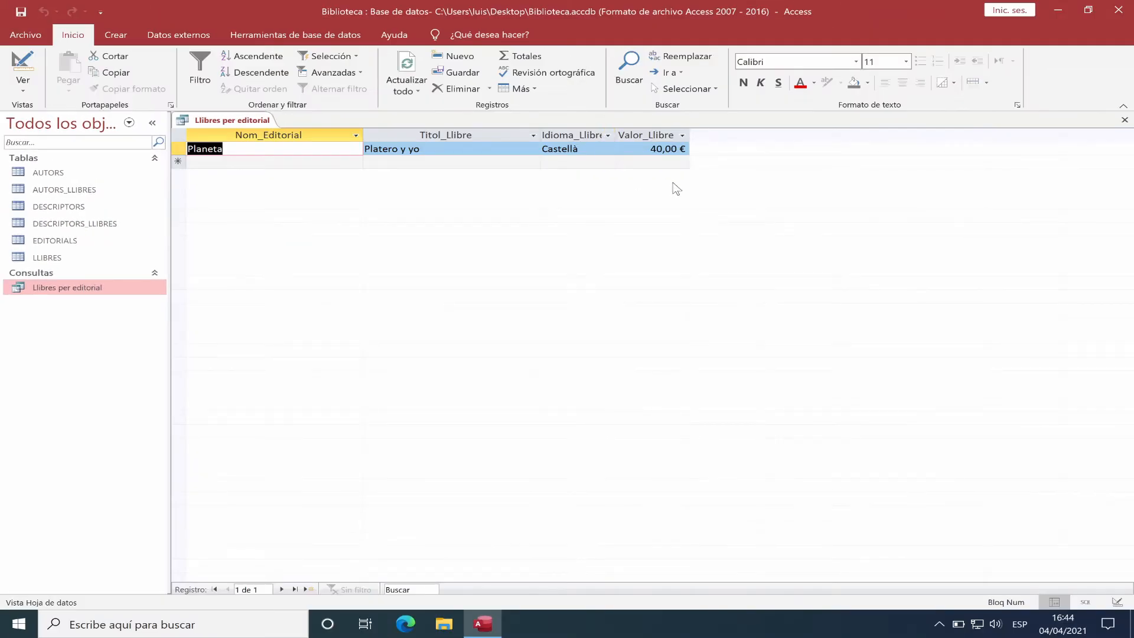
# - Replace the Valor_Llibre range with >35 in the alternative (o) criteria row and display the query results
pyautogui.click(23, 67)
pyautogui.click(726, 553)
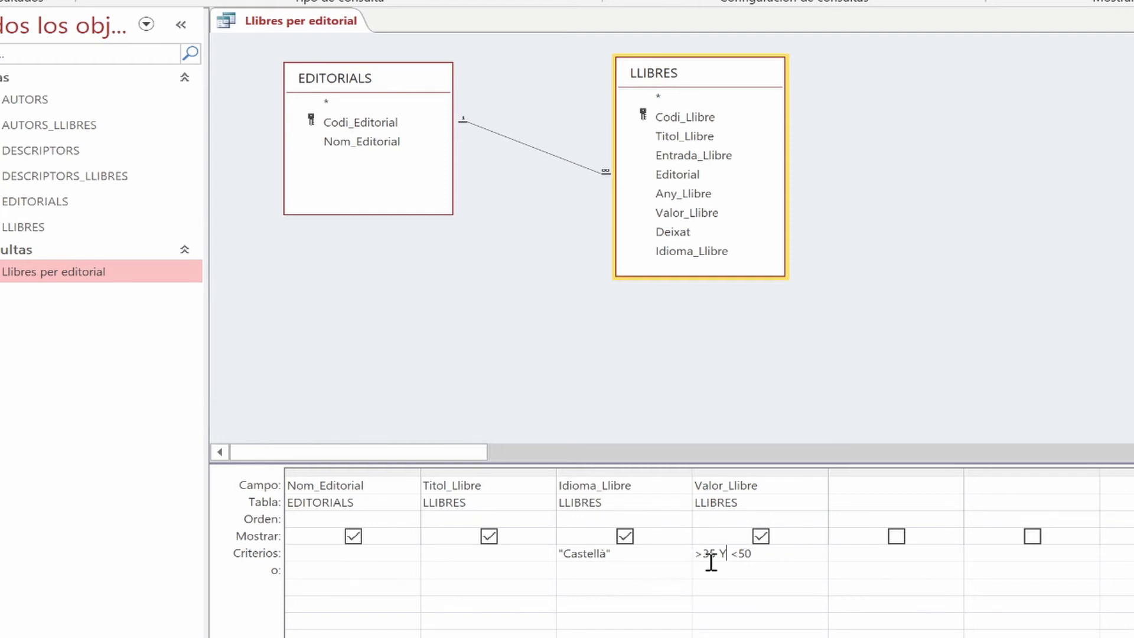
pyautogui.moveTo(720, 552); pyautogui.dragTo(874, 556)
pyautogui.press('BackSpace')
pyautogui.moveTo(728, 553); pyautogui.dragTo(688, 552)
pyautogui.press('Delete')
pyautogui.press('Down')
pyautogui.write('>35')
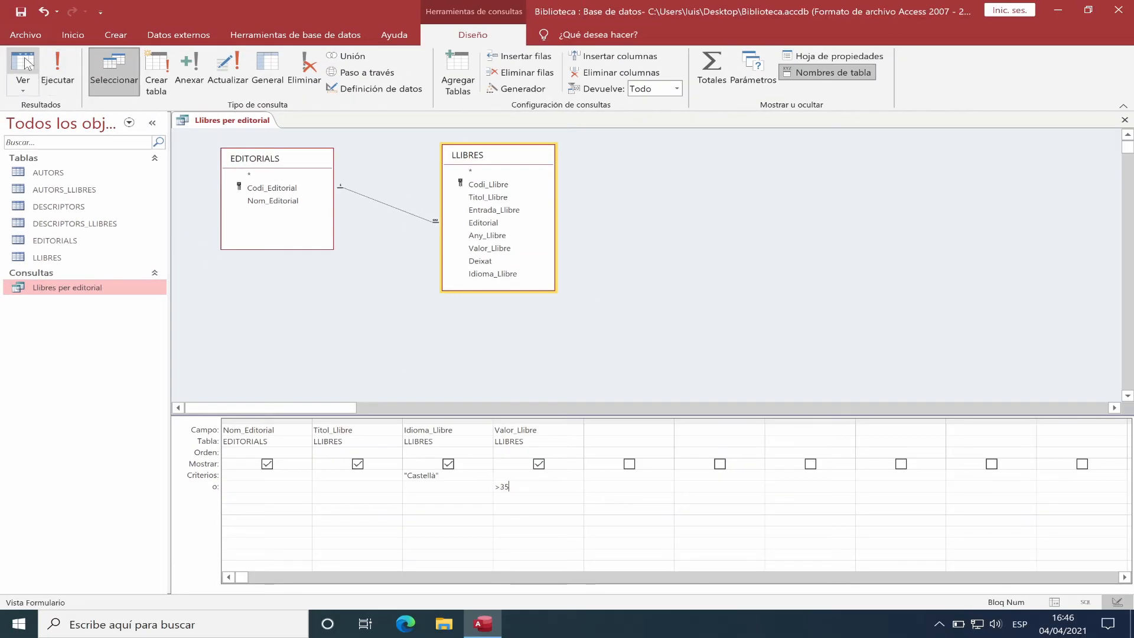
pyautogui.click(27, 62)
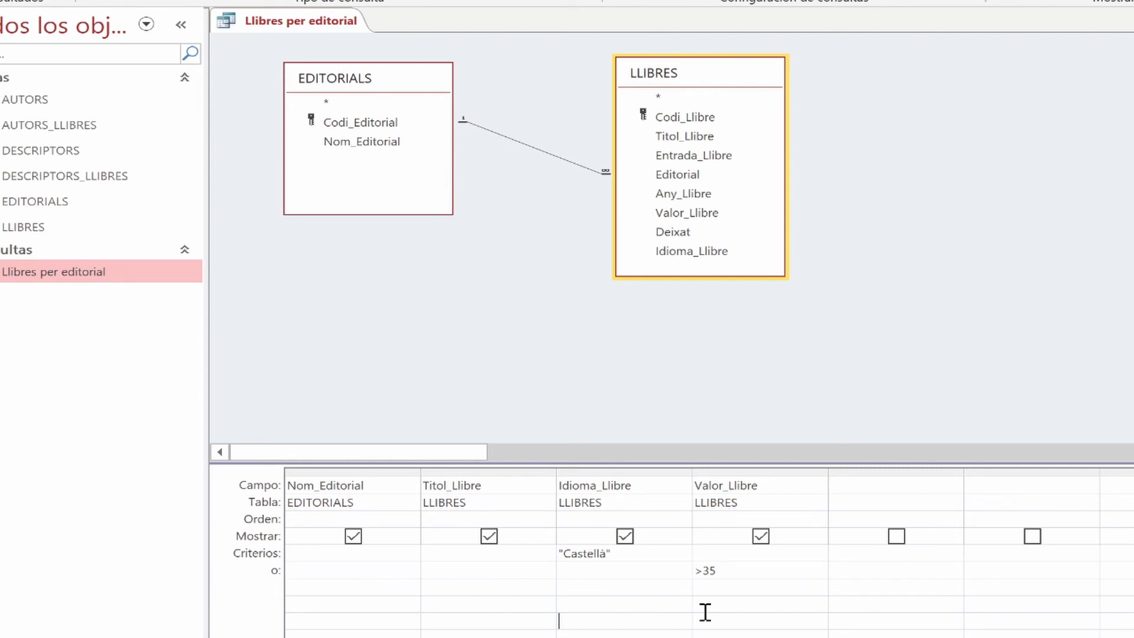
# - Move >35 to the "Castellà" row, add "Català" with >35 in the alternative (o) row, and display the results
pyautogui.moveTo(733, 569); pyautogui.dragTo(671, 575)
pyautogui.press('Delete')
pyautogui.click(716, 554)
pyautogui.write('>35')
pyautogui.click(631, 573)
pyautogui.write('Catatlà')
pyautogui.click(744, 570)
pyautogui.write('>35')
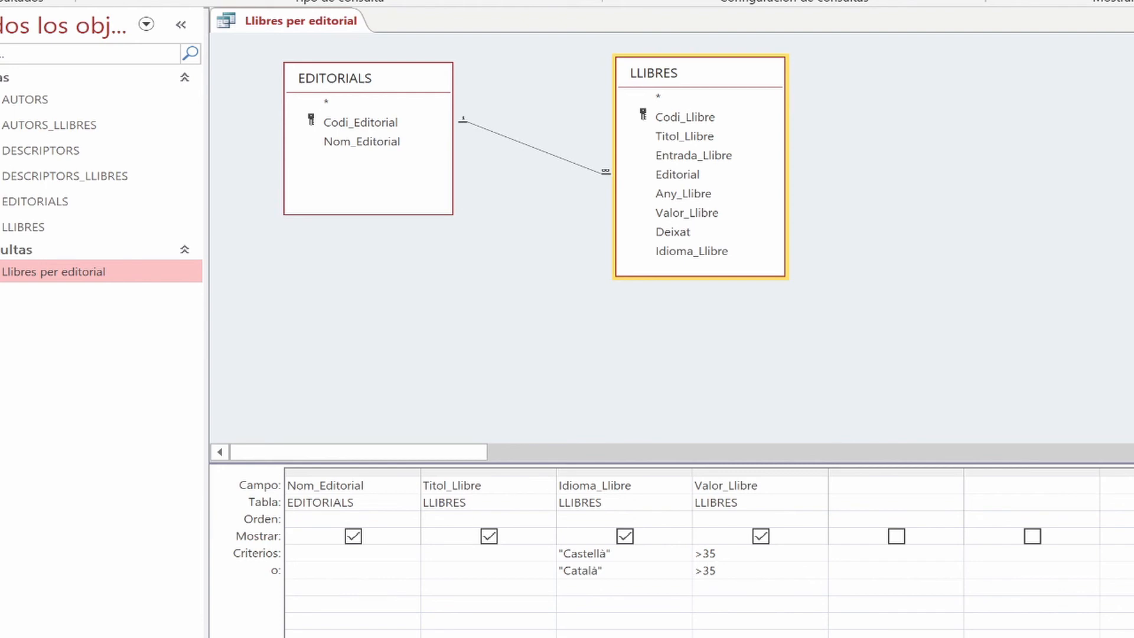
pyautogui.click(21, 68)
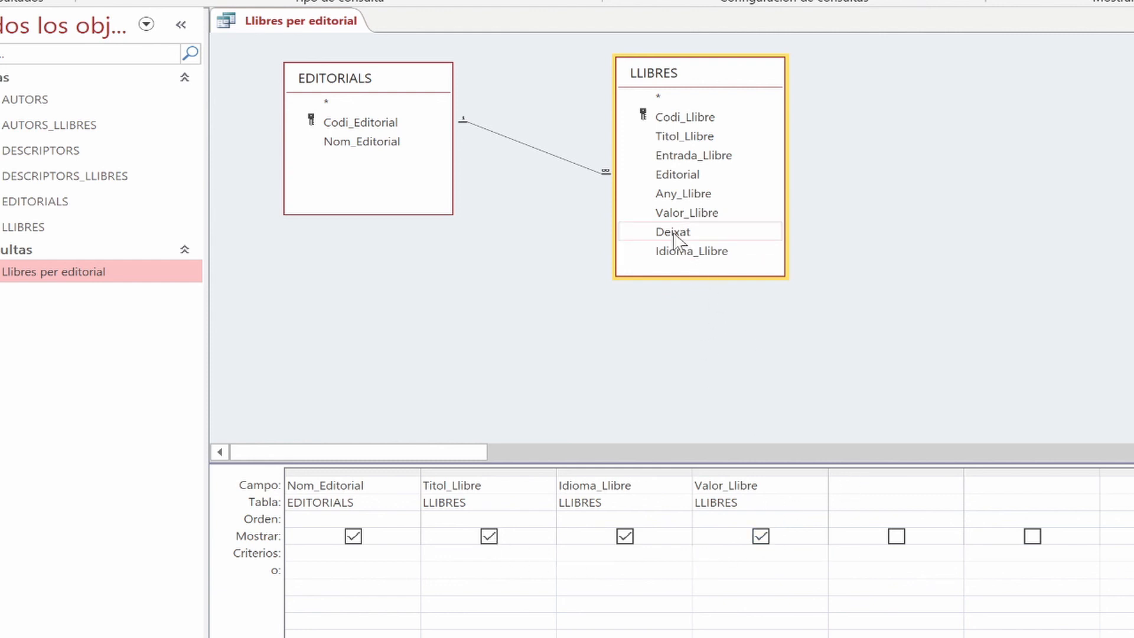
# - Add the Deixat field from LLIBRES to the query with the criterion Verdadero and display the matching books
pyautogui.moveTo(673, 232); pyautogui.dragTo(878, 485)
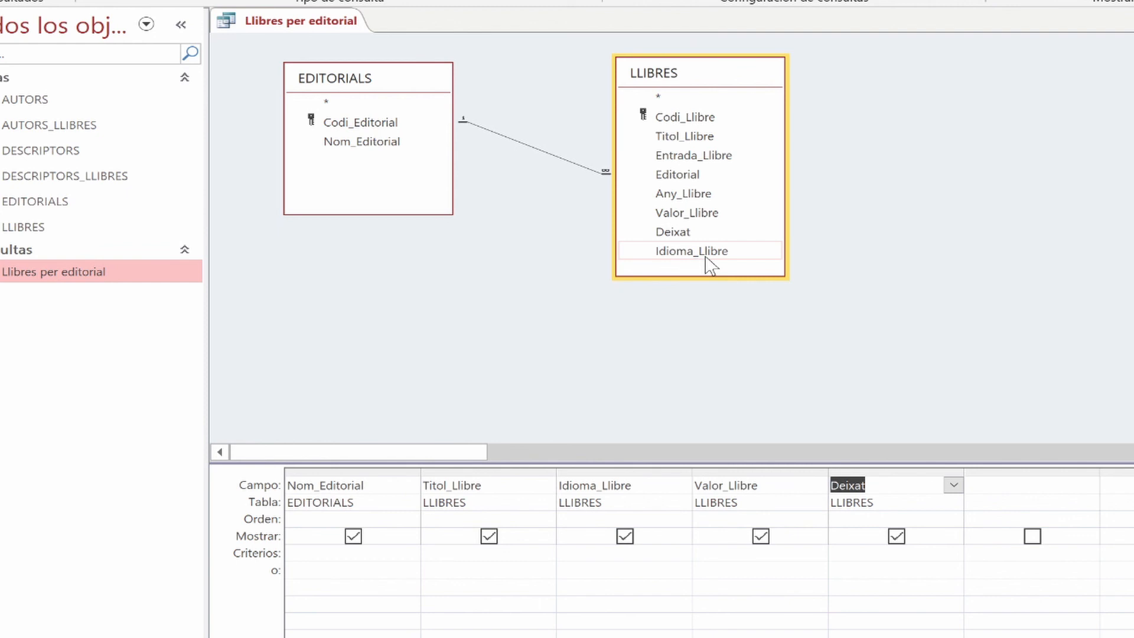
pyautogui.click(851, 554)
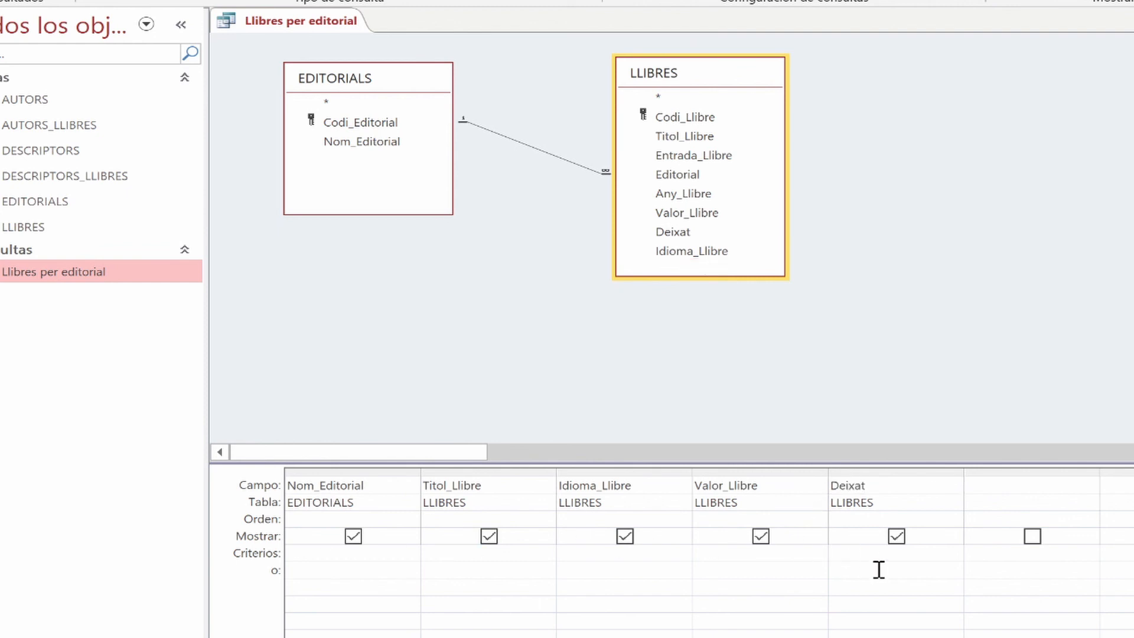
pyautogui.write('Verdadero')
pyautogui.press('Left')
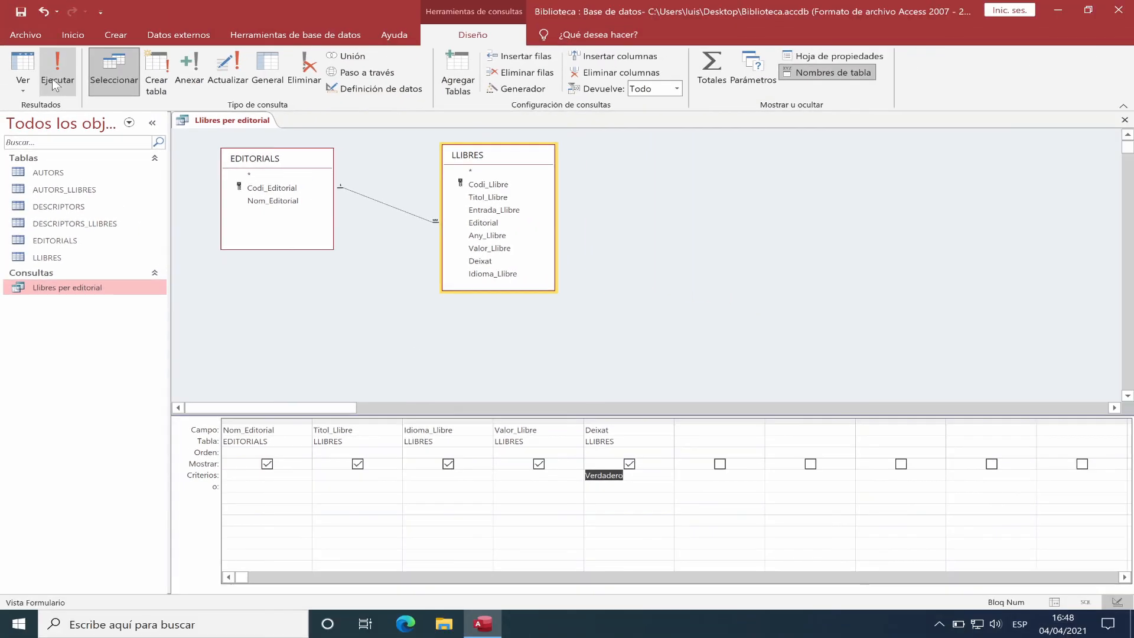
pyautogui.click(27, 61)
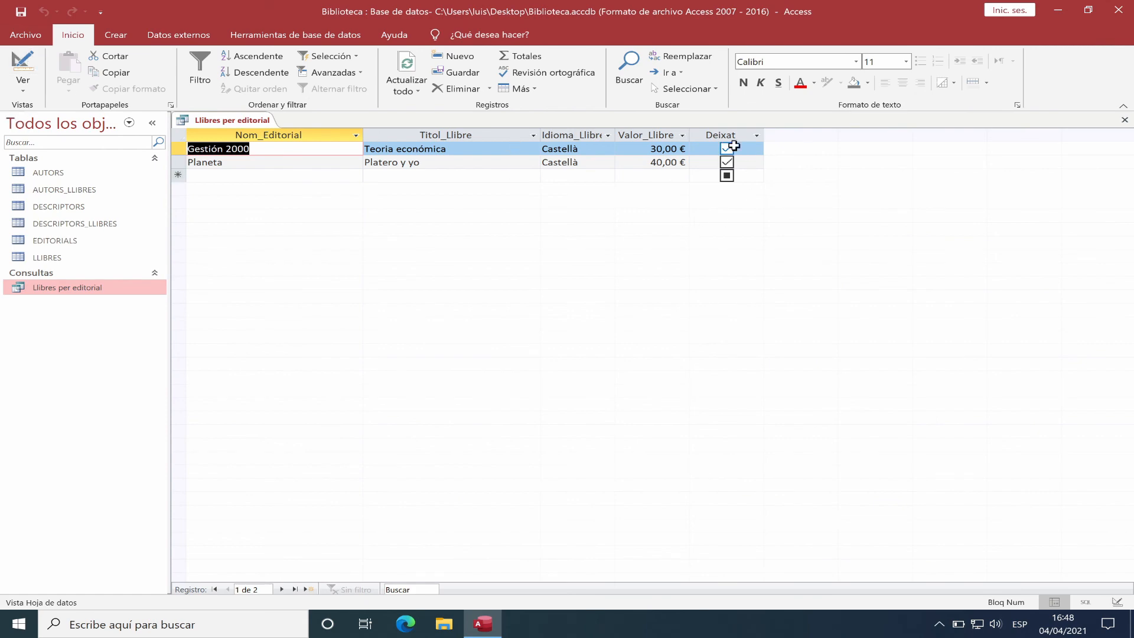
# - Replace the Deixat criterion with Falso, display the matching books, and return to the query design
pyautogui.click(23, 68)
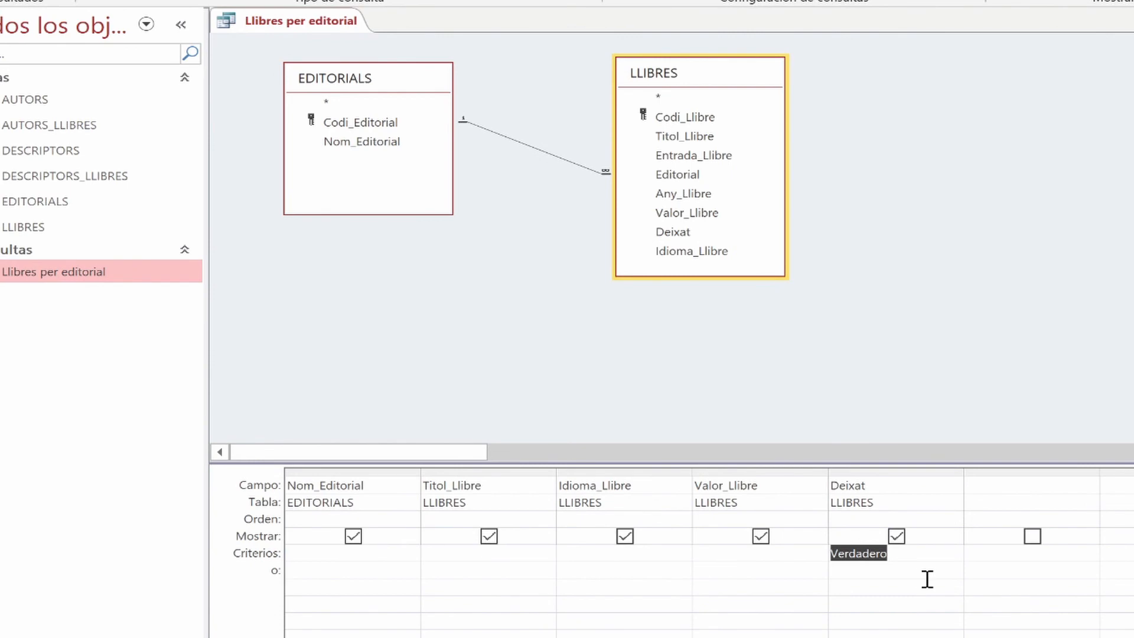
pyautogui.write('Falso')
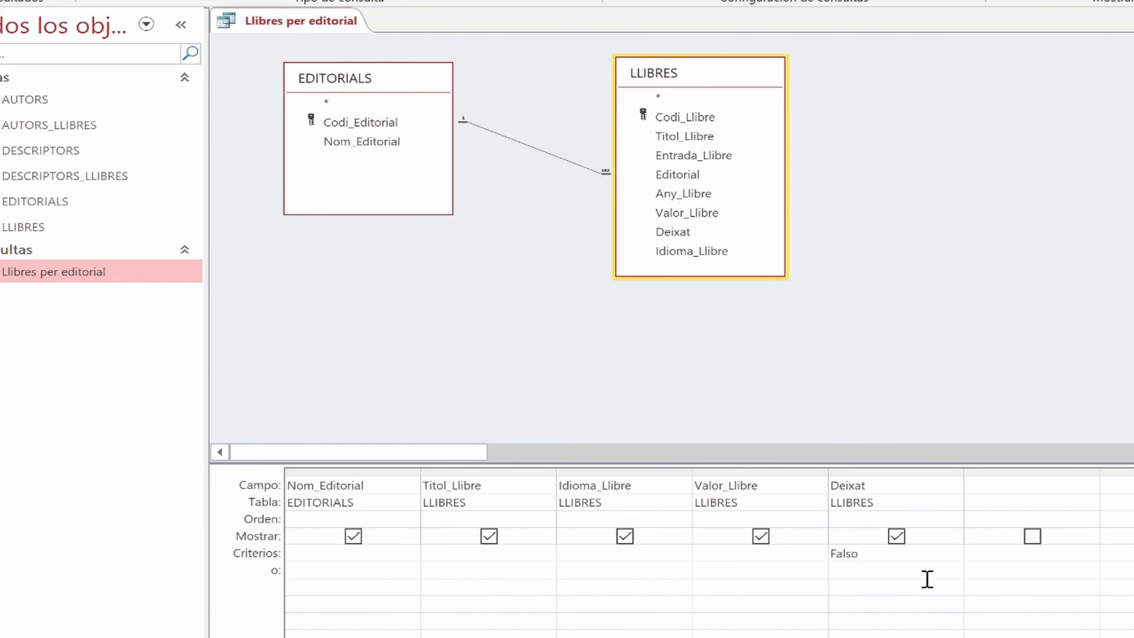
pyautogui.click(23, 68)
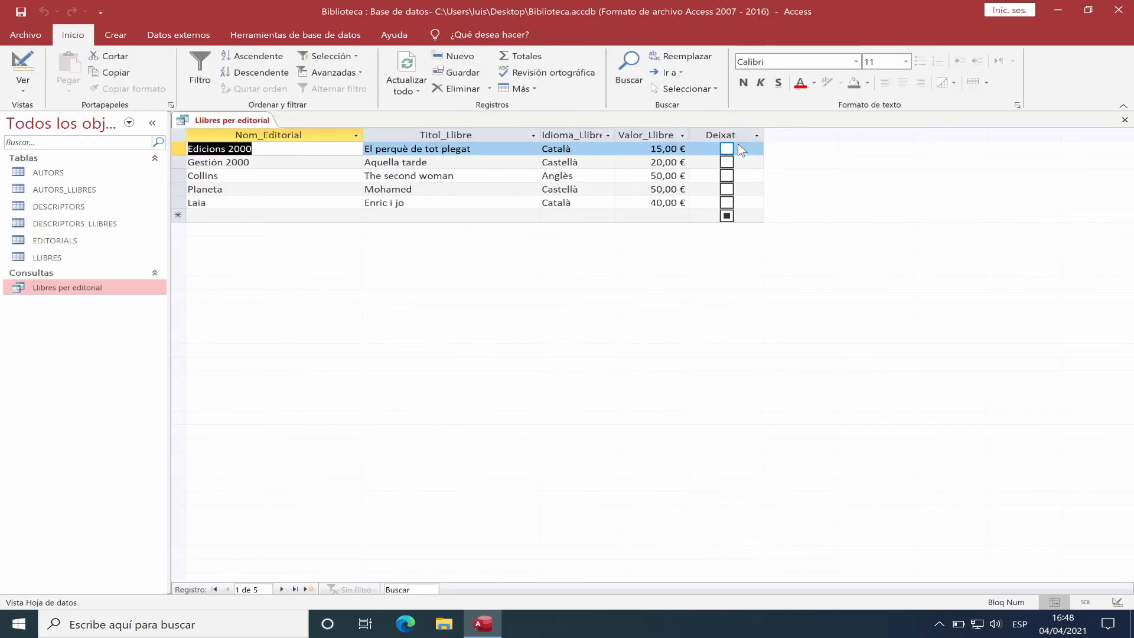
pyautogui.click(23, 68)
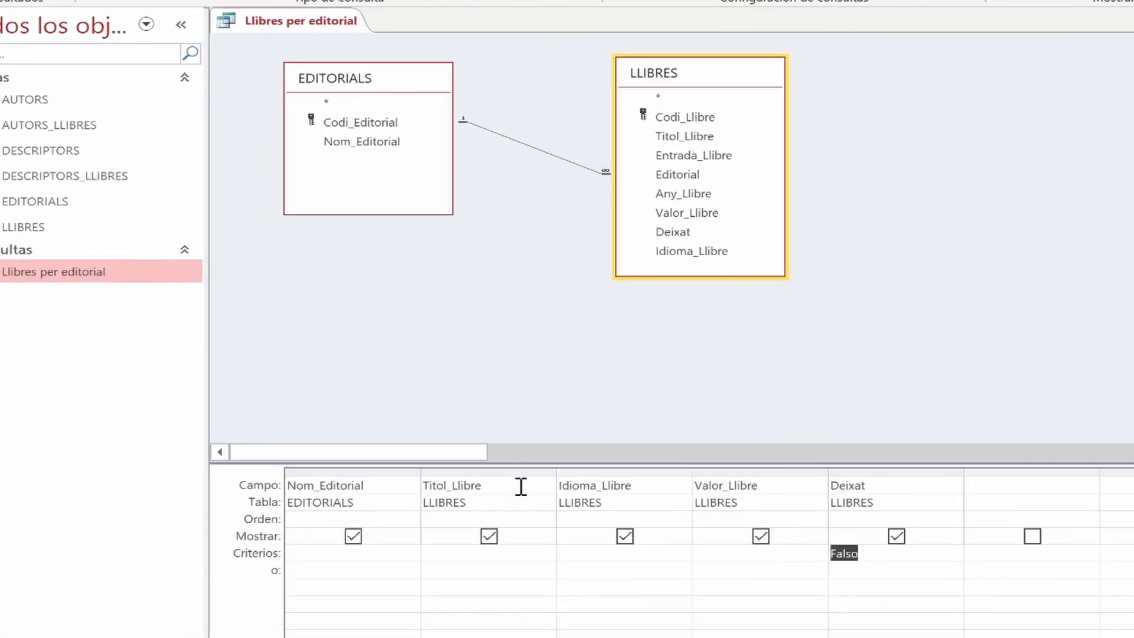